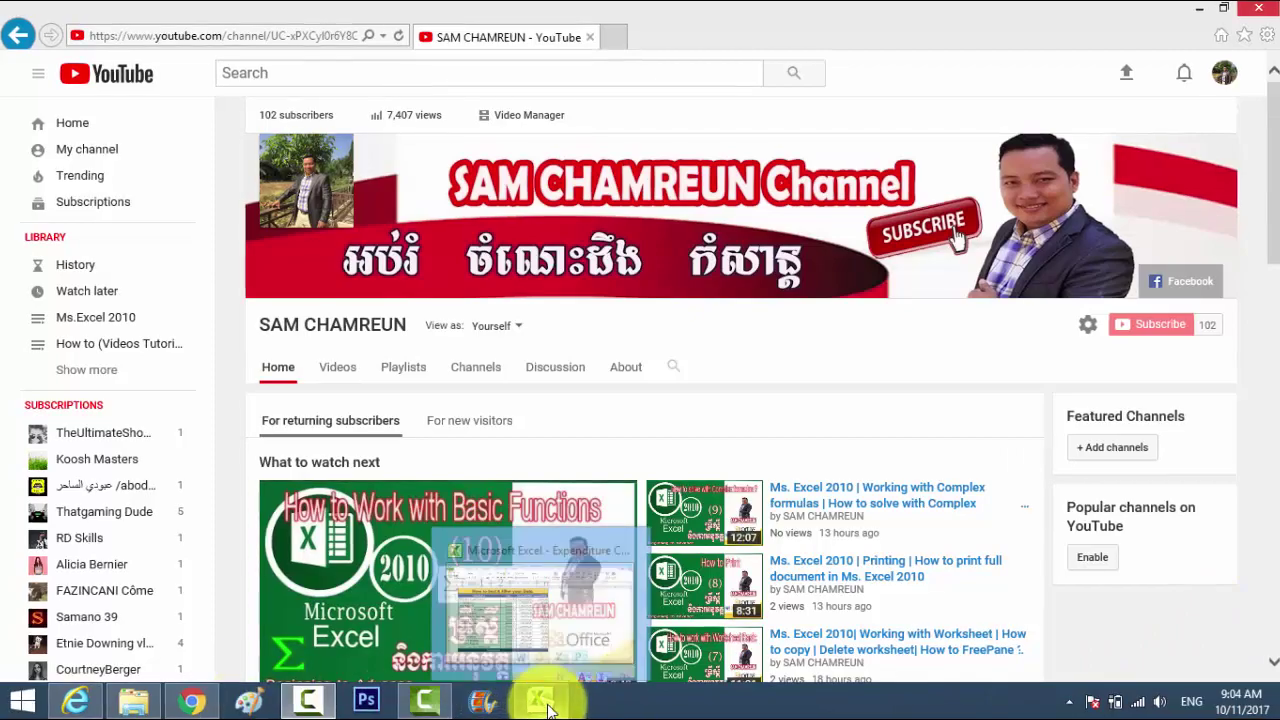
Switch to the Expenditure Categories workbook in Excel from the taskbar.
left_click(540, 703)
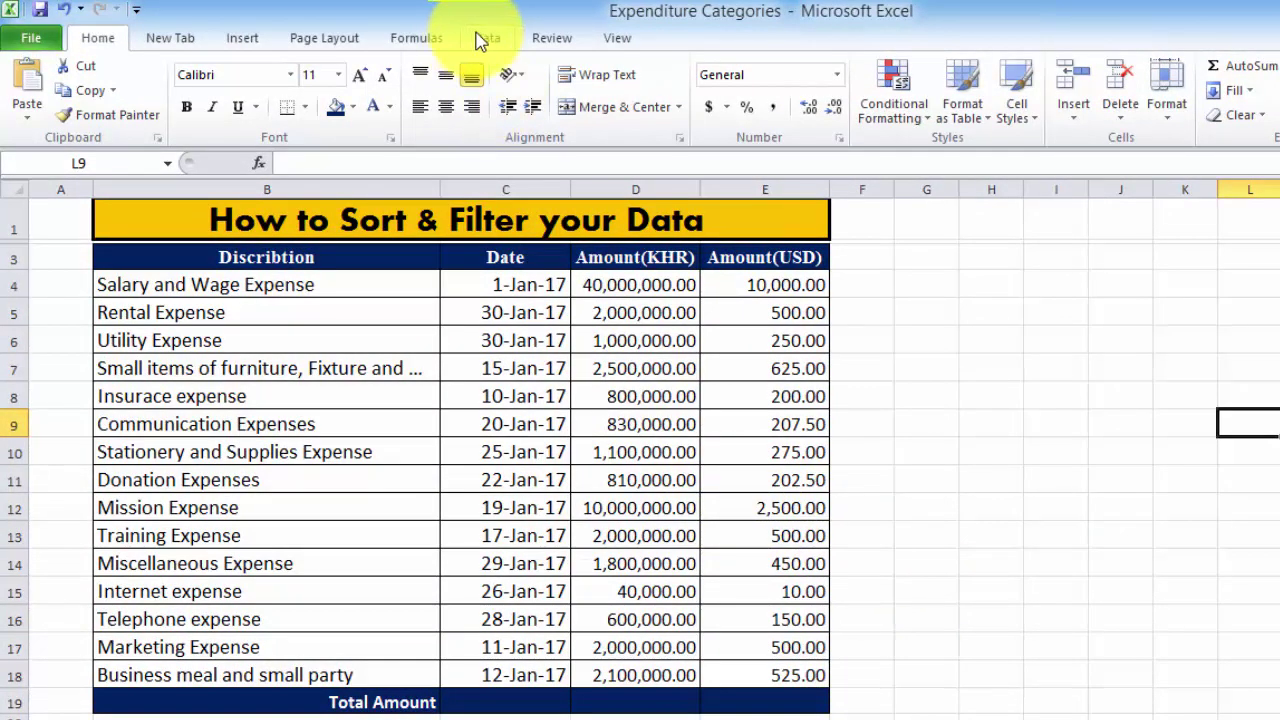
Show the Data tab's sort and filter tools and select a cell in the Date column.
left_click(480, 38)
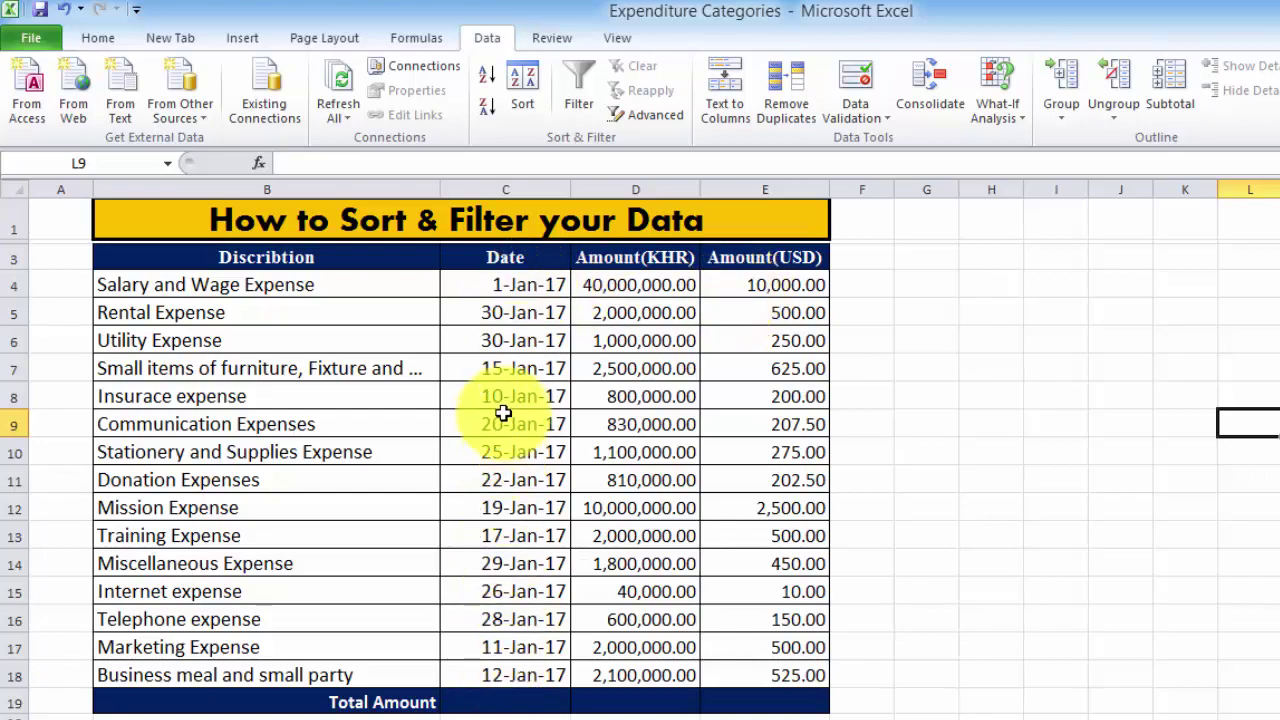
left_click(503, 285)
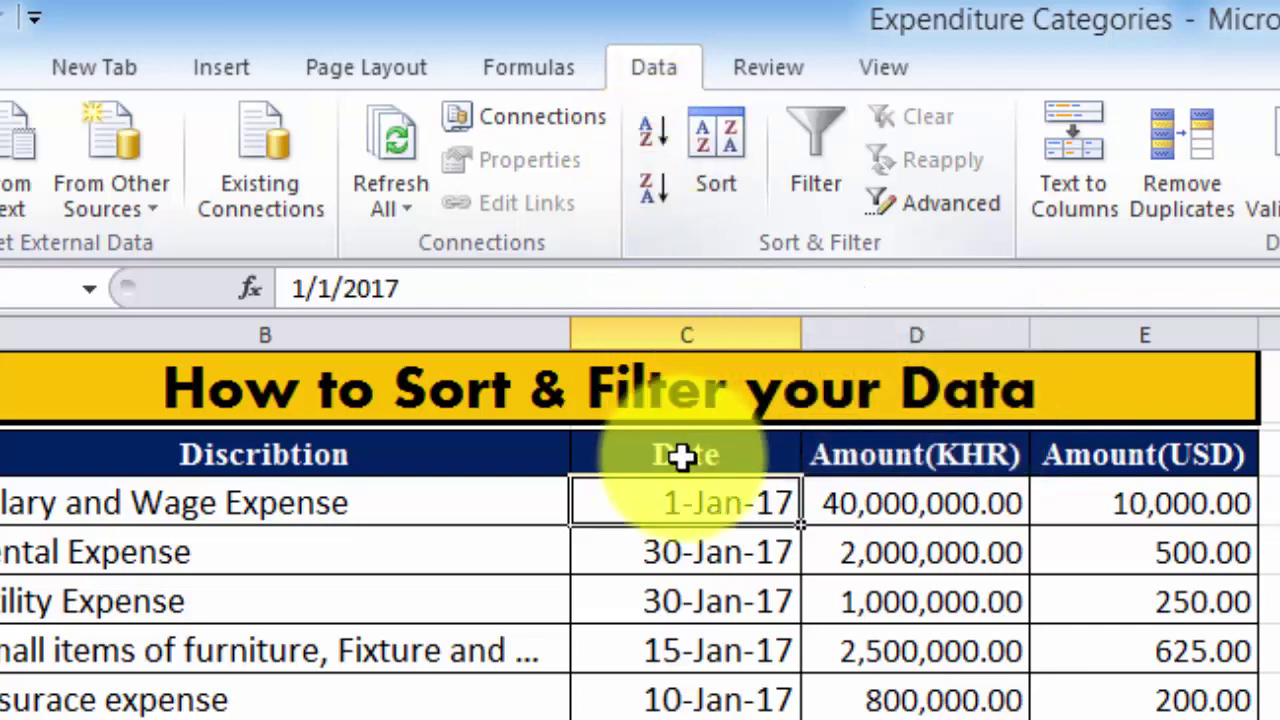
Sort the expense rows by Date, oldest to newest.
left_click(653, 134)
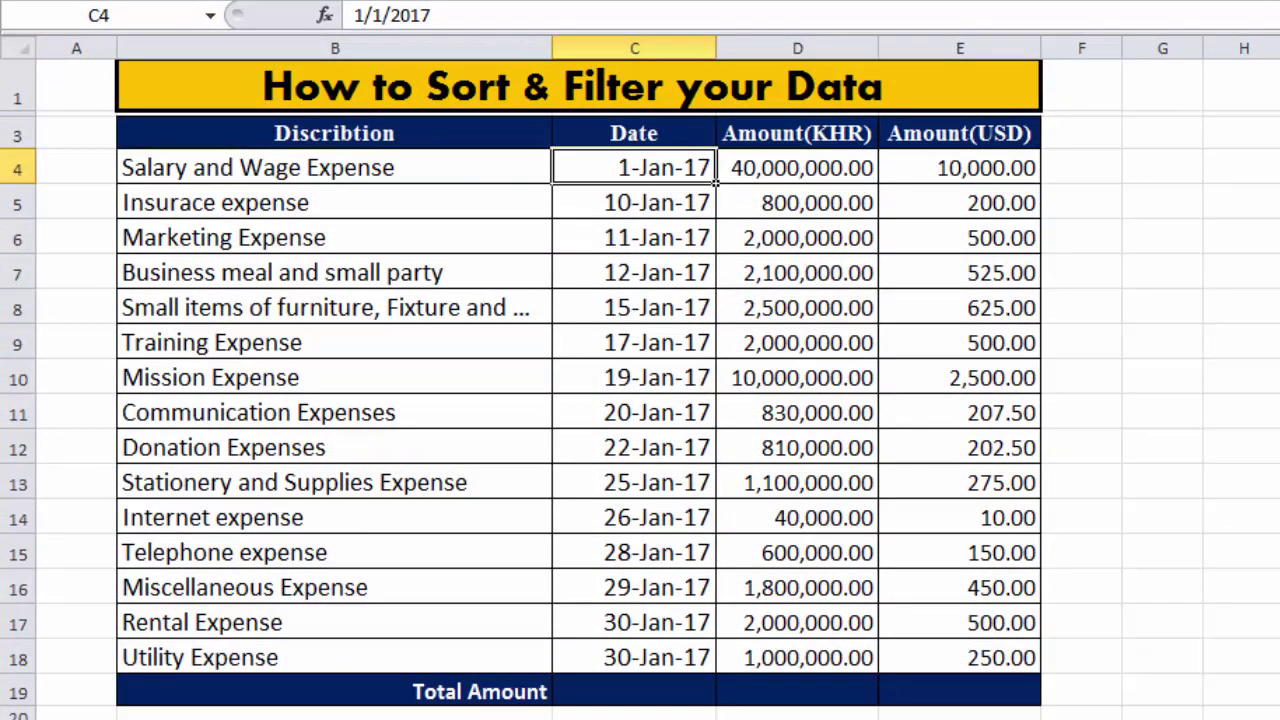
key("ctrl+a")
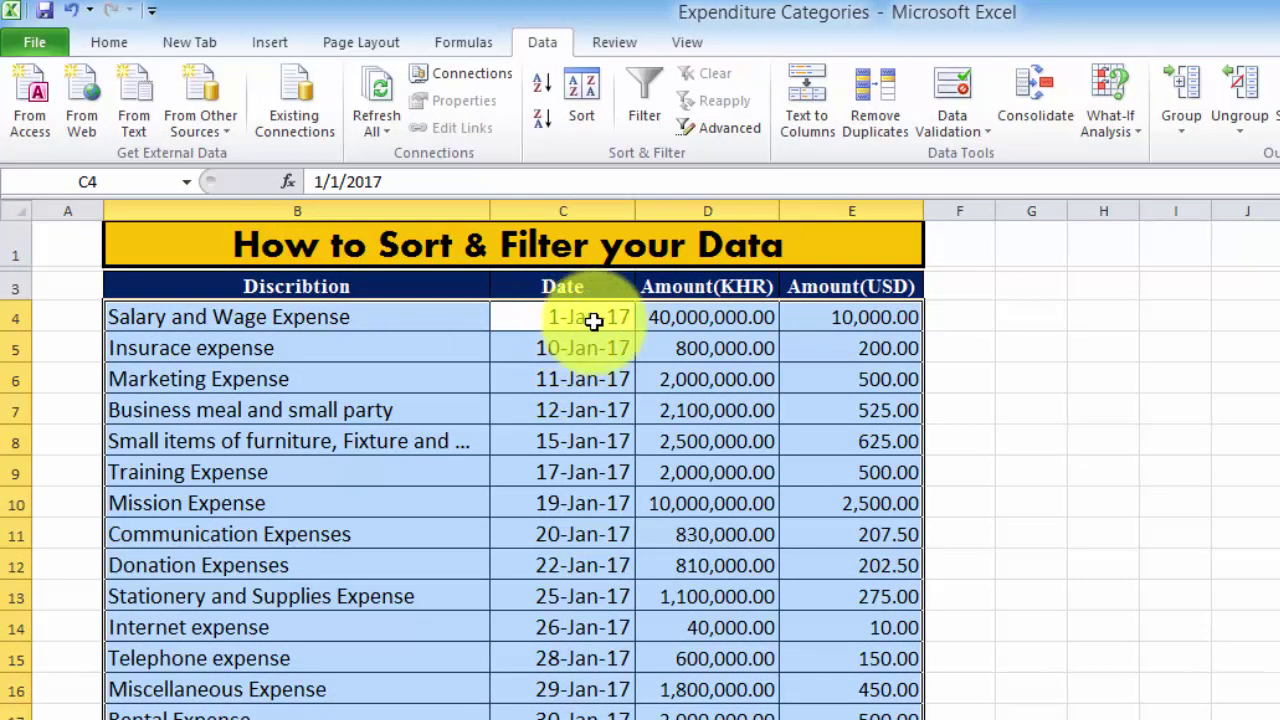
left_click(580, 346)
left_click(586, 316)
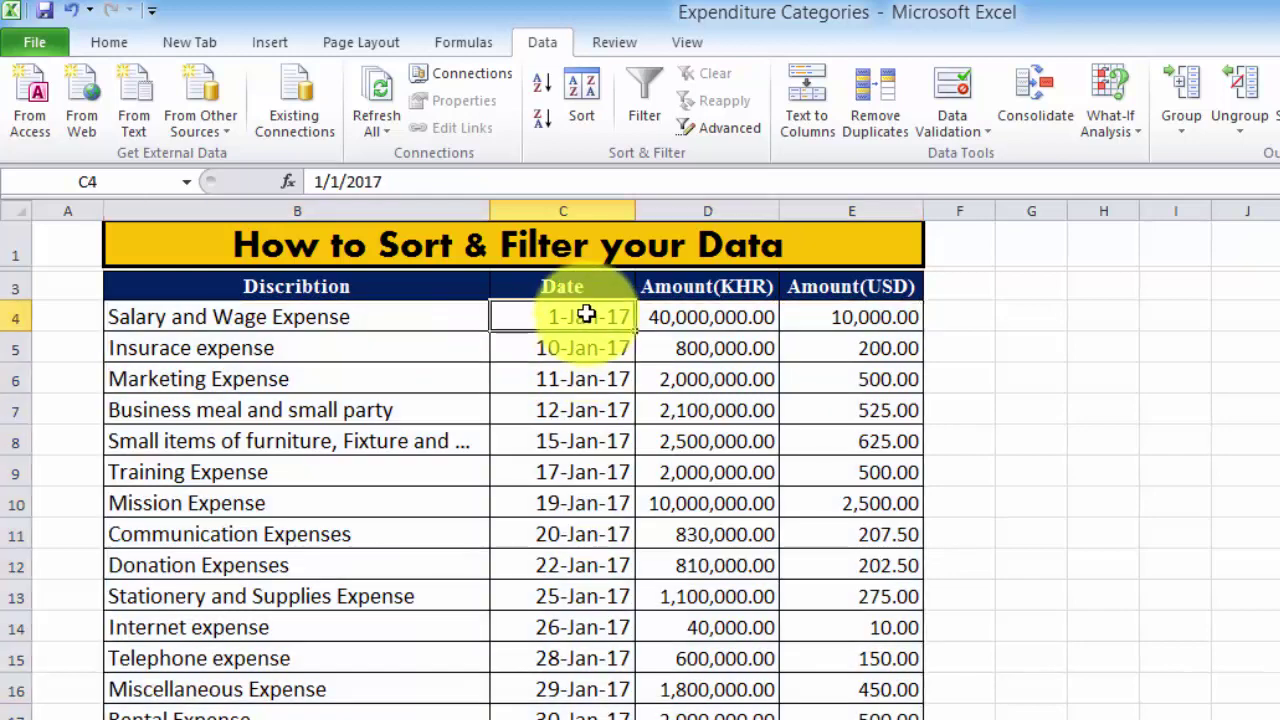
Highlight the Salary and Wage and Insurace rows and the sorted dates to check the order.
mouse_move(171, 317)
left_mouse_down()
mouse_move(842, 330)
mouse_move(823, 483)
mouse_move(835, 716)
left_mouse_up()
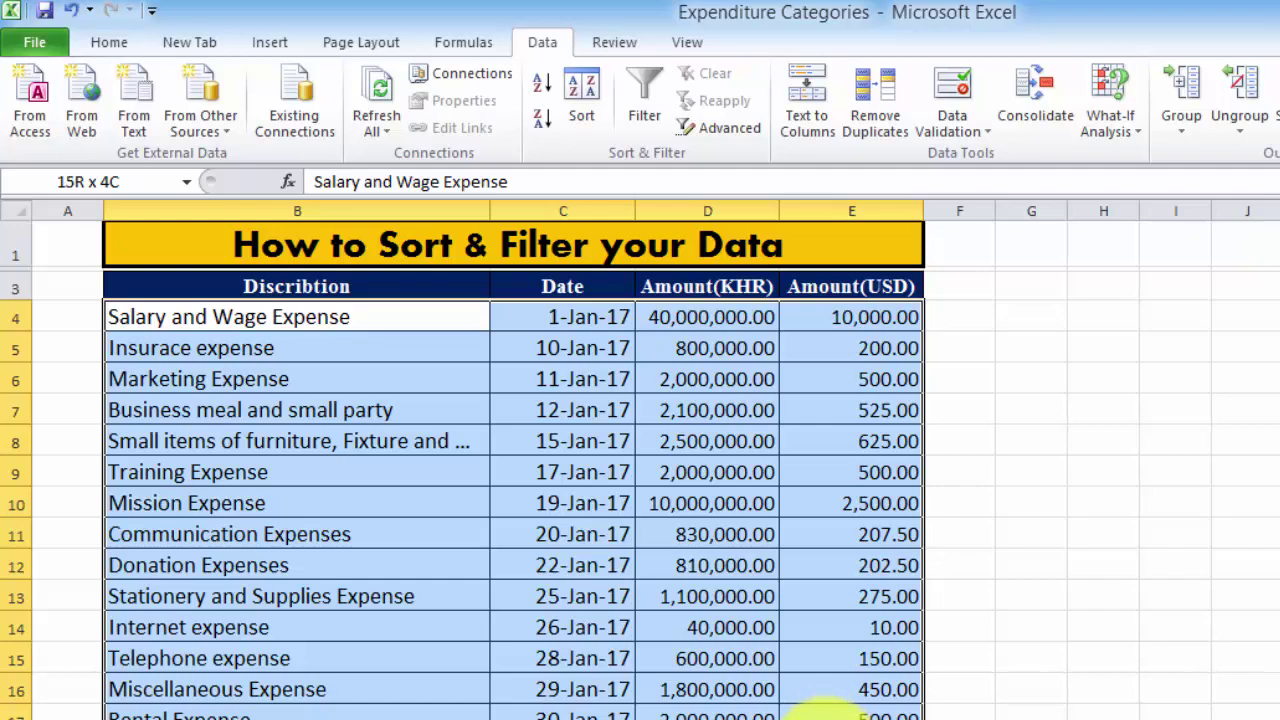
left_click(705, 318)
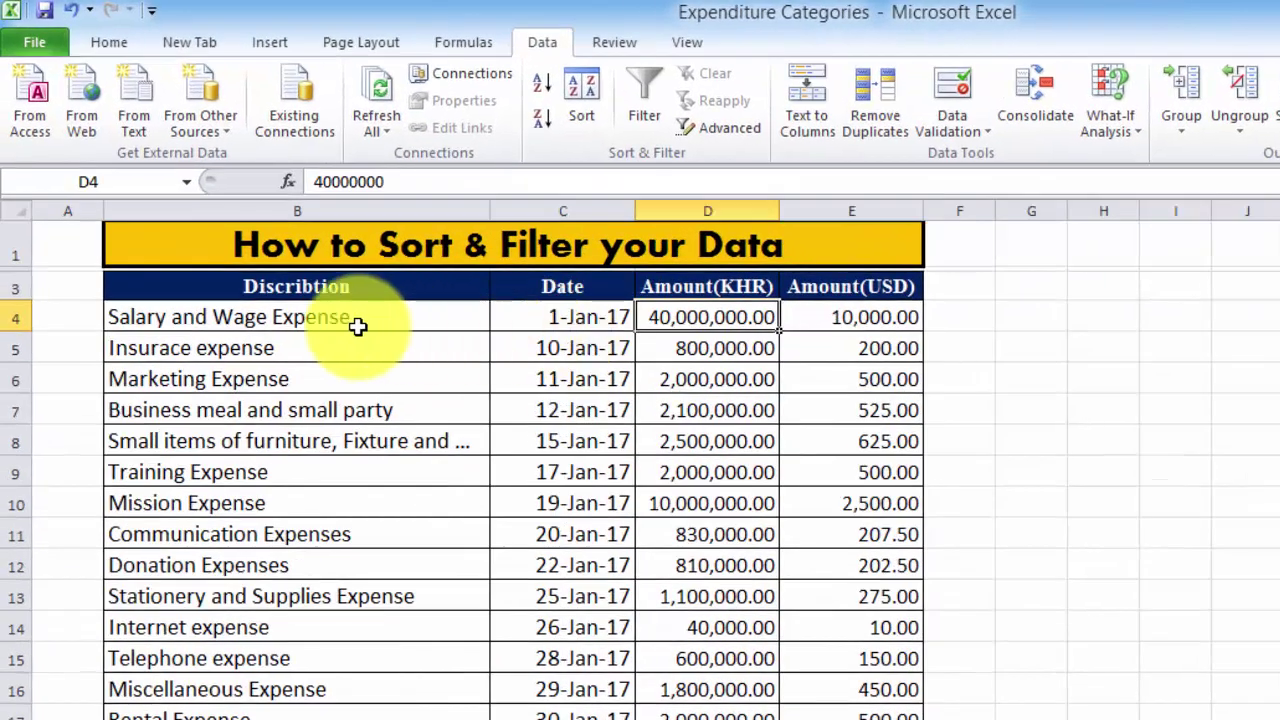
left_click_drag(189, 316, 840, 319)
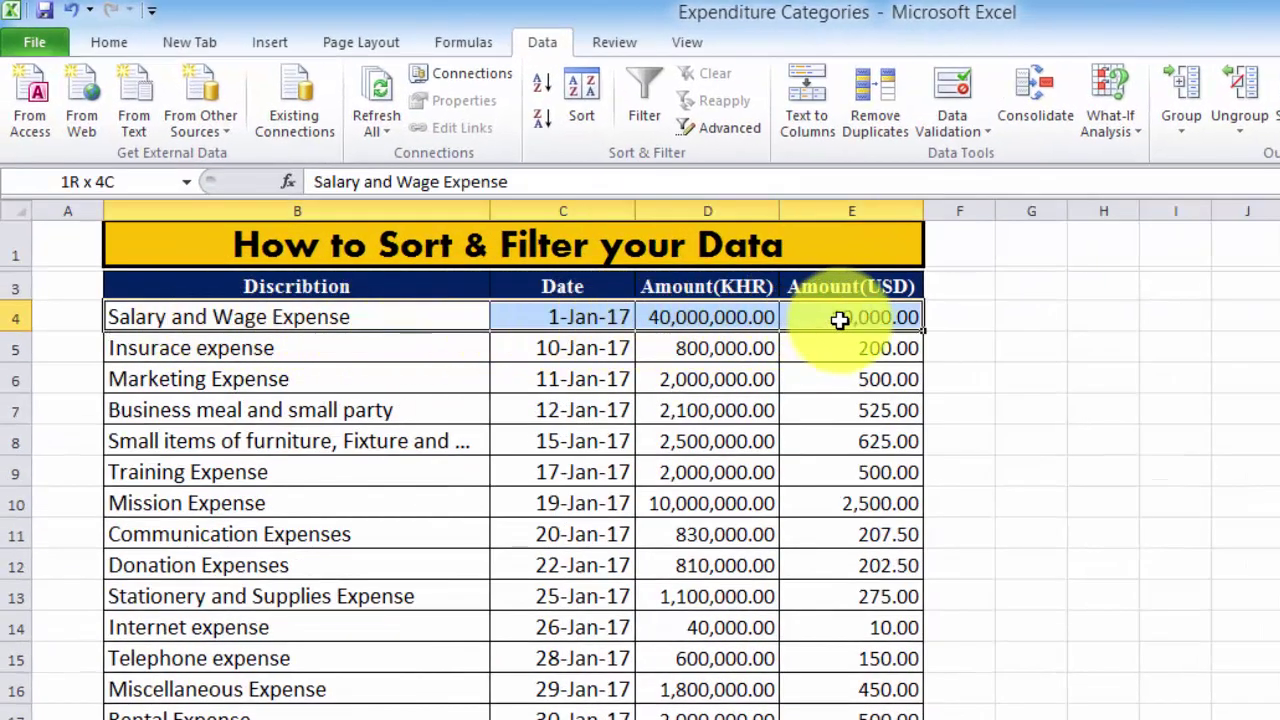
left_click(282, 356)
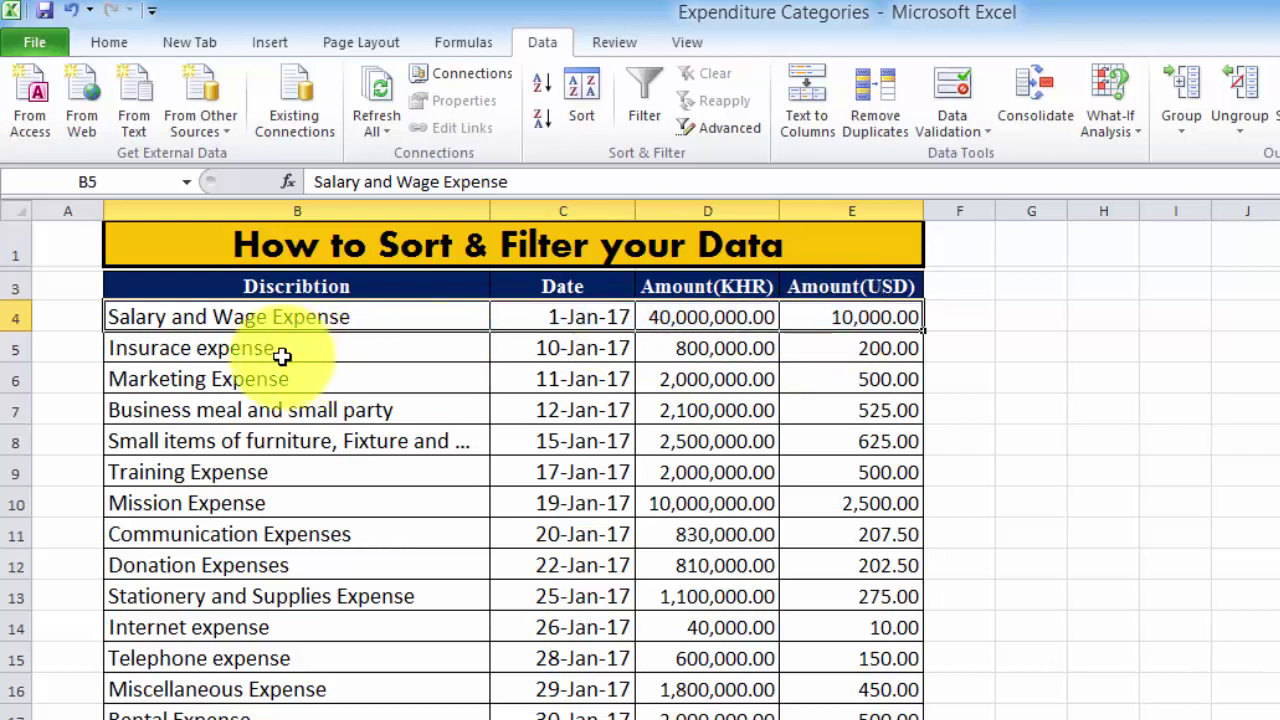
mouse_move(282, 356)
left_mouse_down()
mouse_move(866, 349)
mouse_move(823, 360)
left_mouse_up()
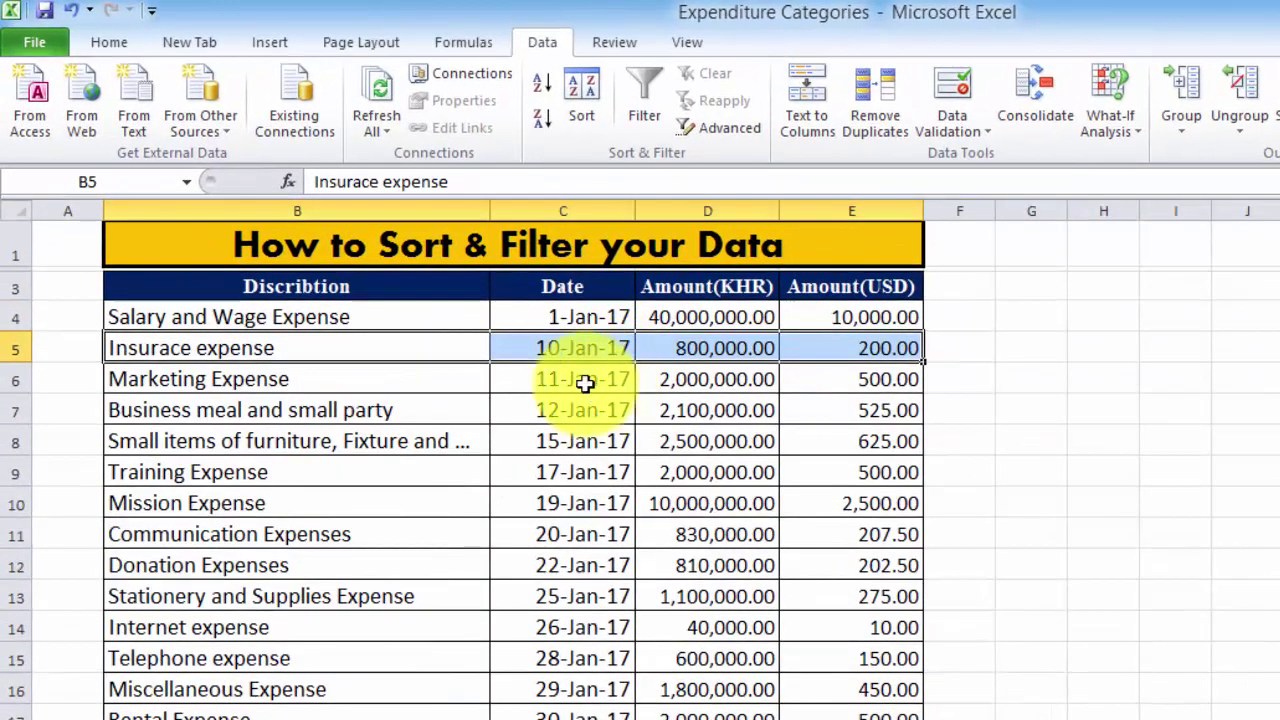
left_click_drag(540, 323, 571, 700)
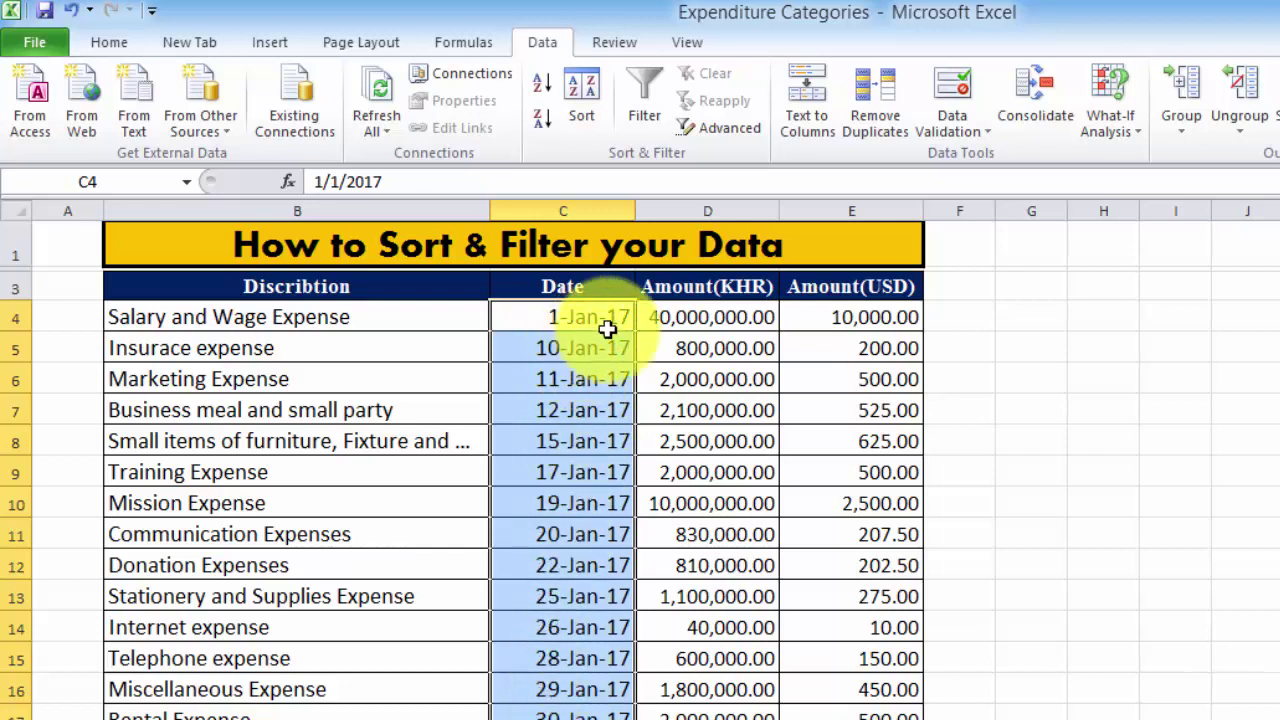
Sort the rows by Amount(KHR) smallest first, trying largest first before switching back.
left_click(697, 314)
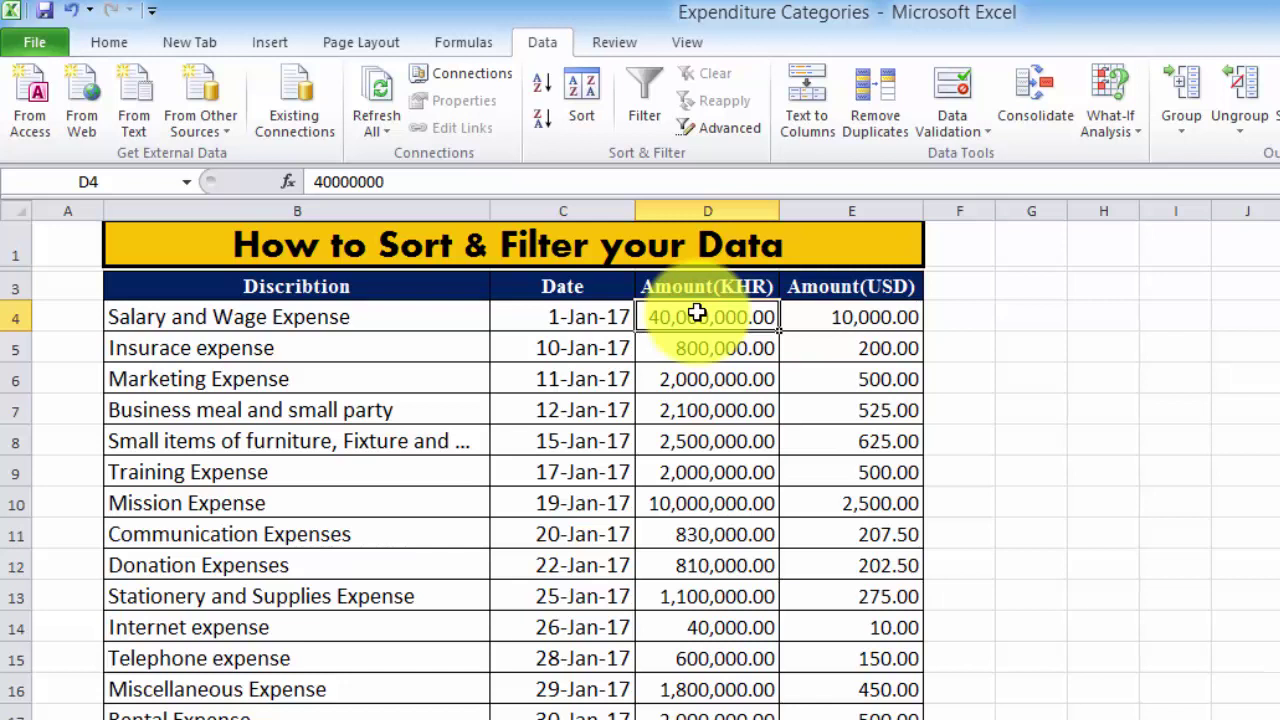
left_click(547, 97)
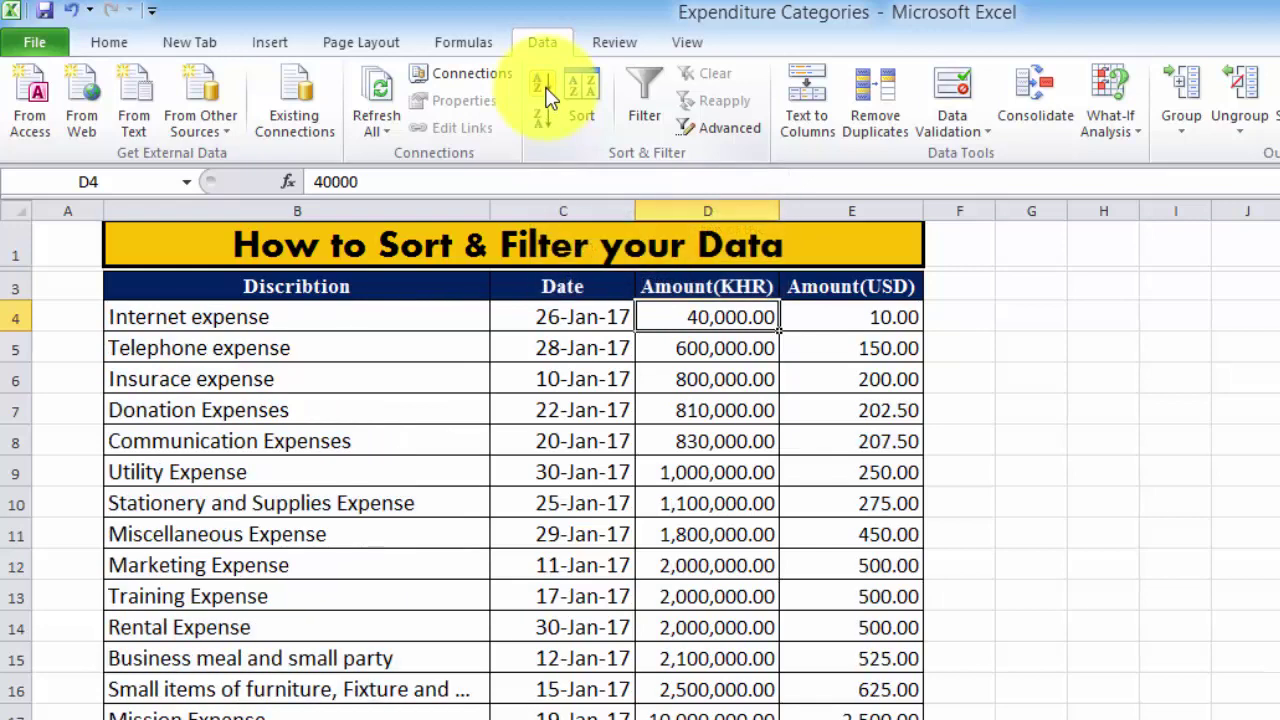
left_click(543, 123)
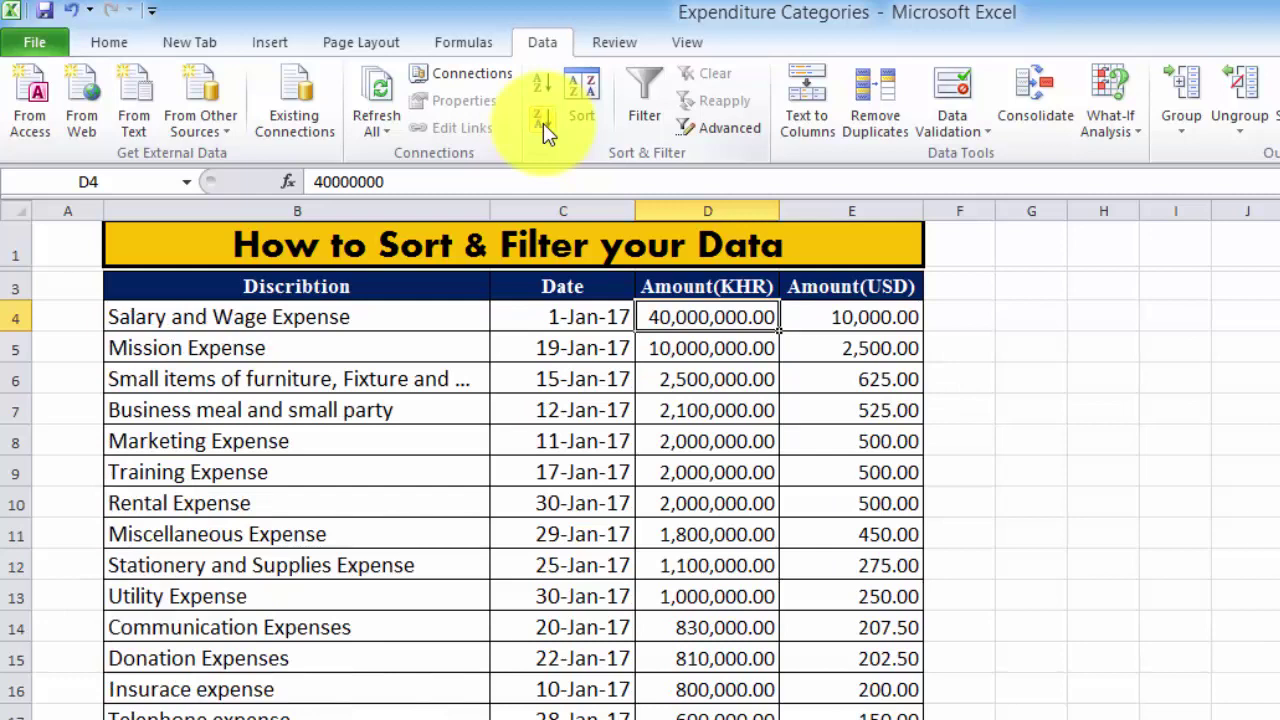
left_click(543, 82)
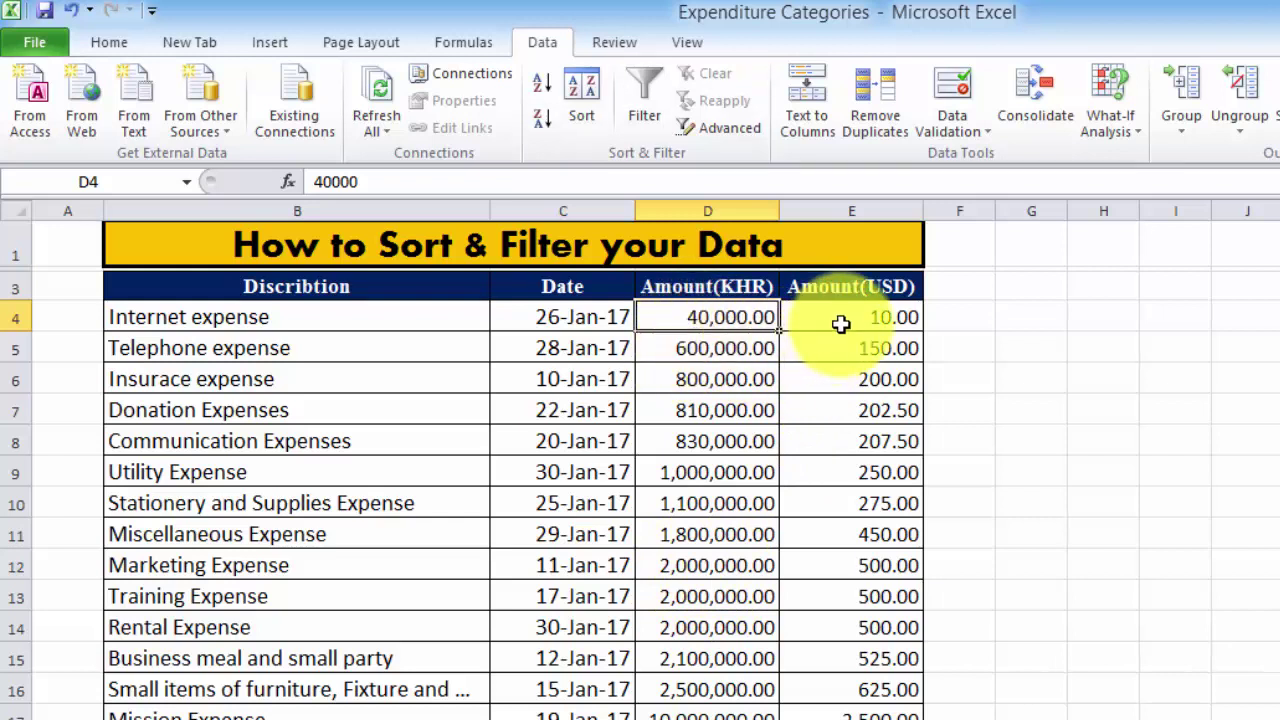
mouse_move(840, 323)
left_mouse_down()
mouse_move(834, 394)
mouse_move(889, 716)
mouse_move(866, 466)
mouse_move(890, 716)
left_mouse_up()
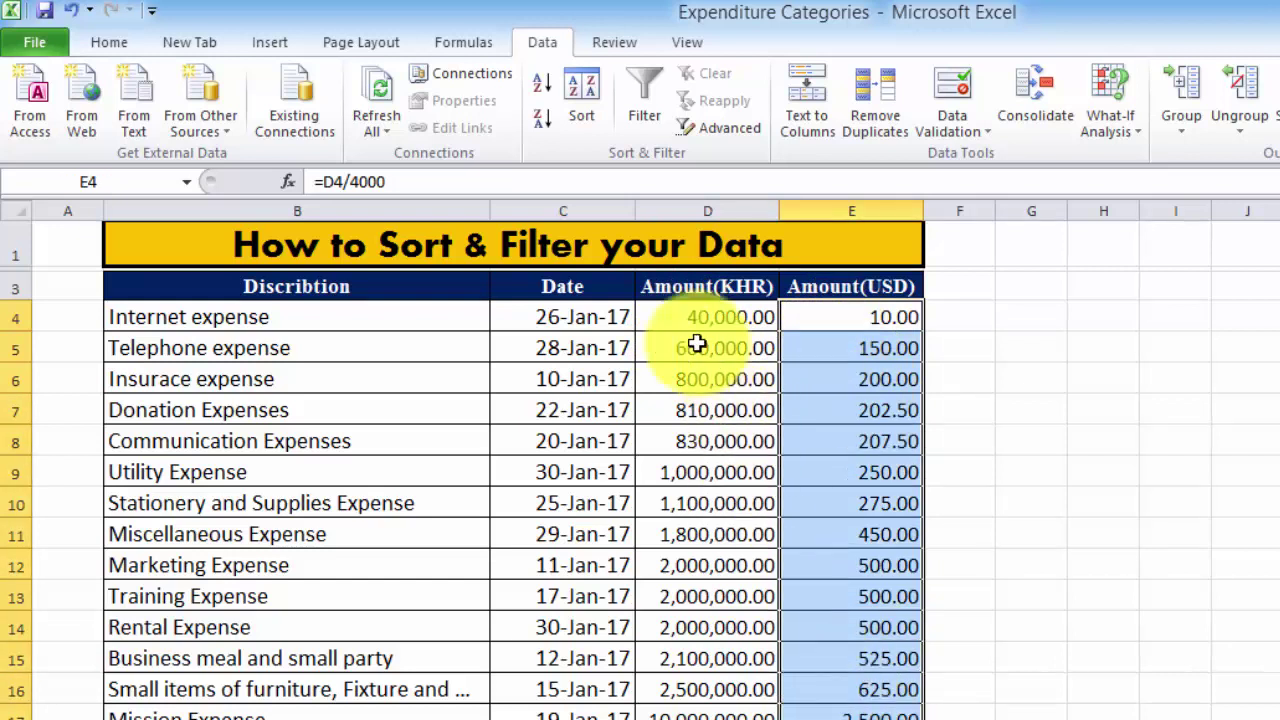
left_click(674, 322)
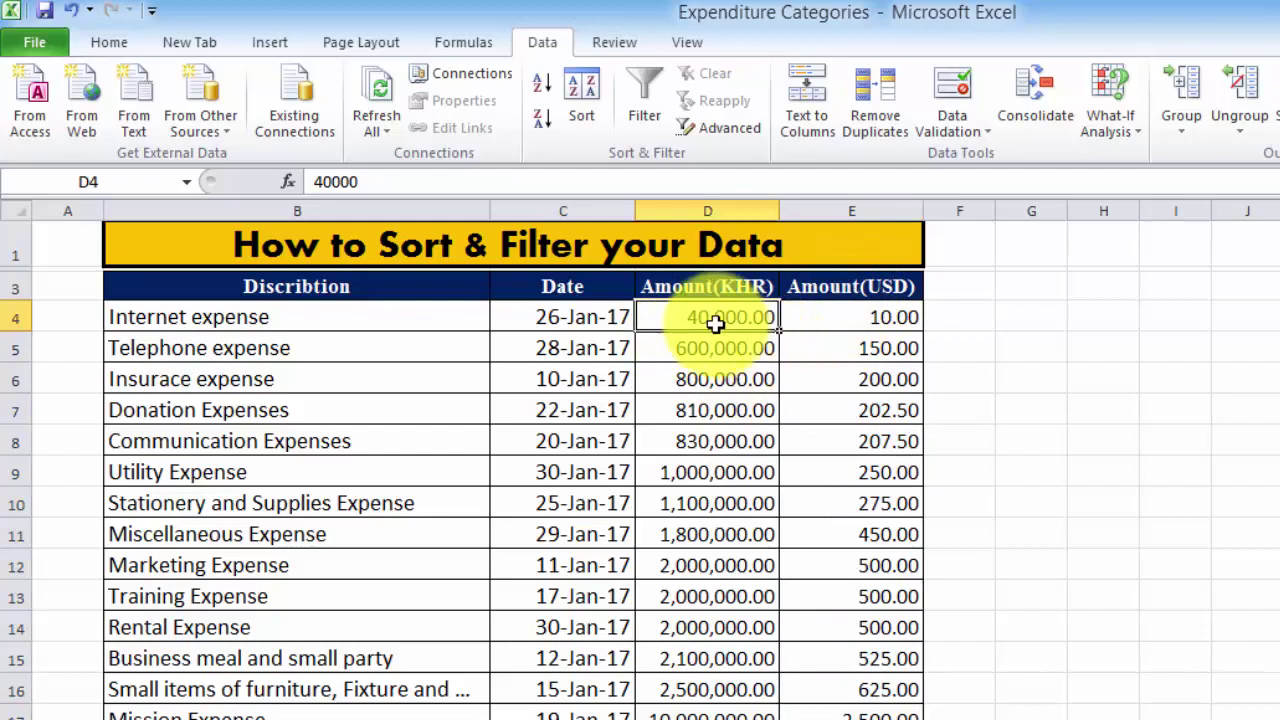
left_click(710, 372)
Sort the expense rows by Date newest first, putting the 30-Jan-17 rows on top.
left_click(722, 316)
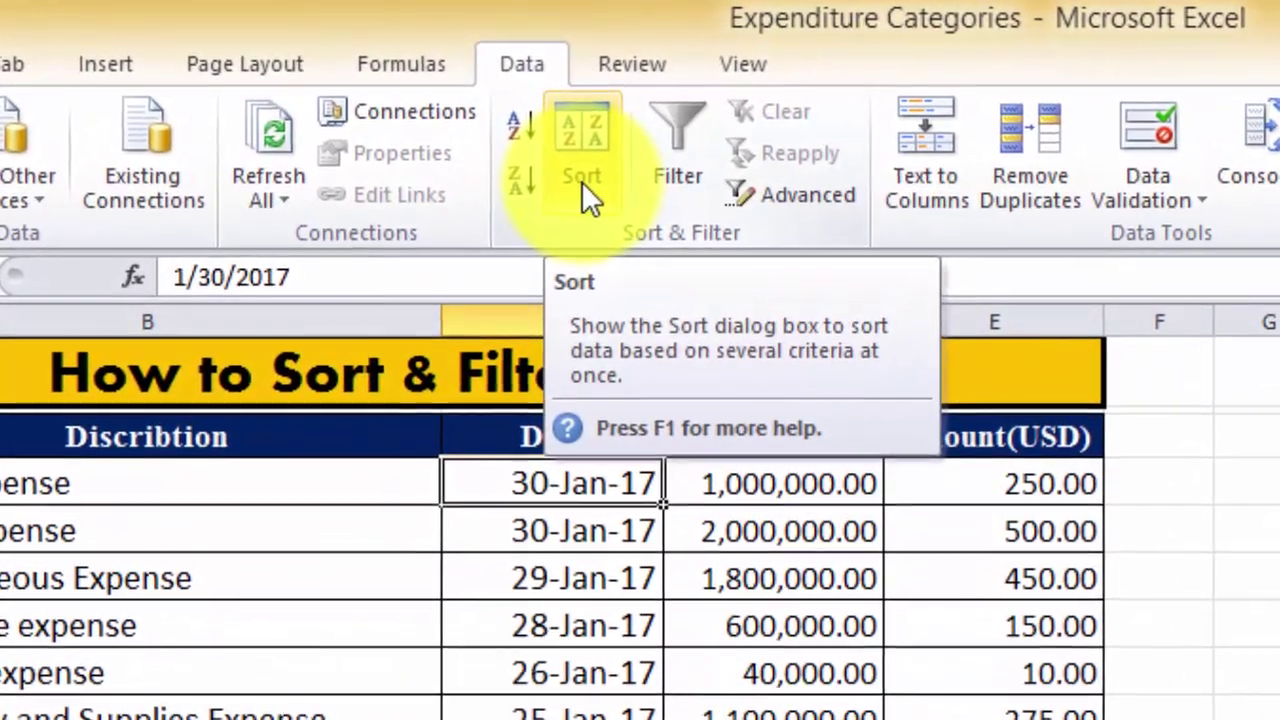
In the Sort dialog, add two extra sort levels, then delete both empty levels.
left_click(581, 181)
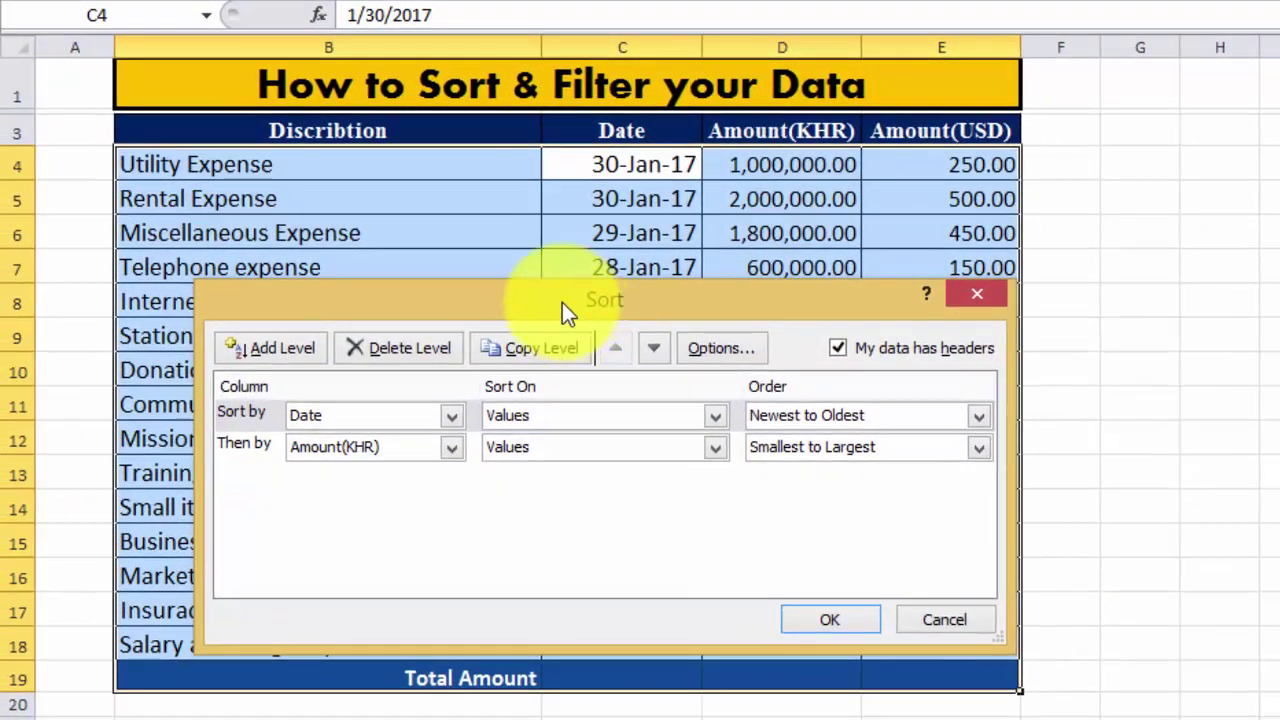
left_click_drag(562, 305, 537, 325)
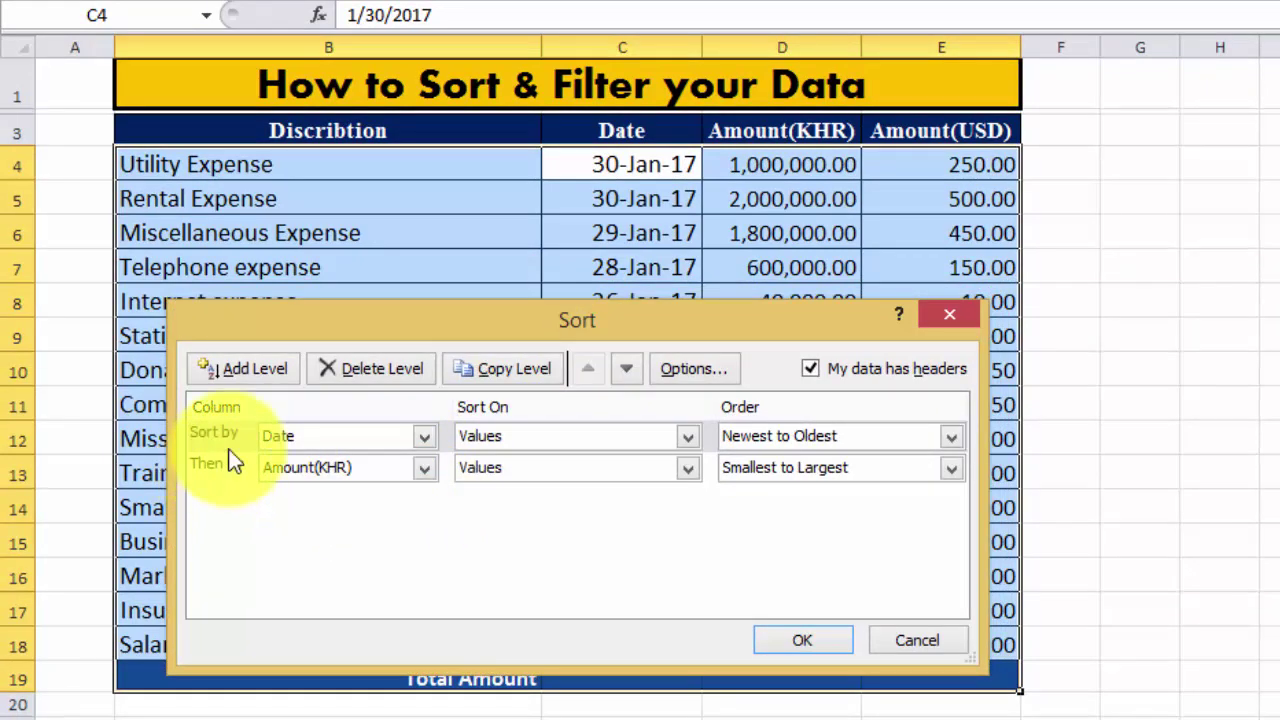
left_click(246, 368)
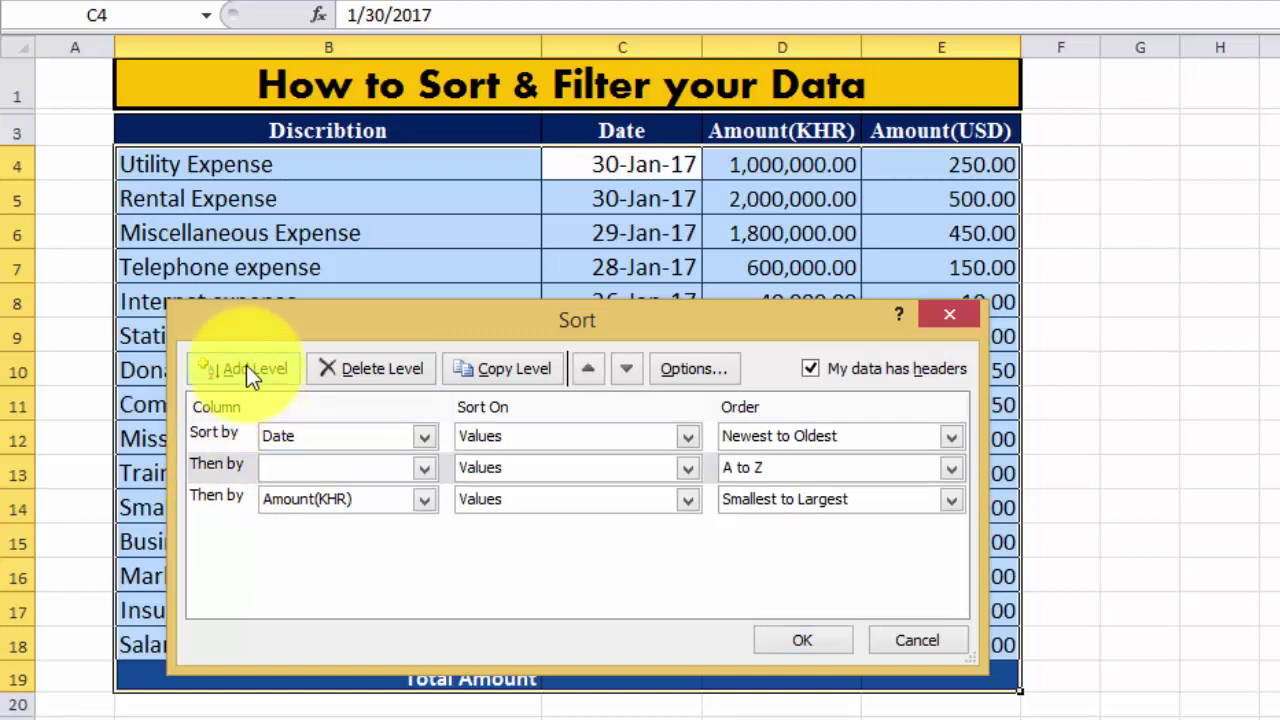
left_click(246, 368)
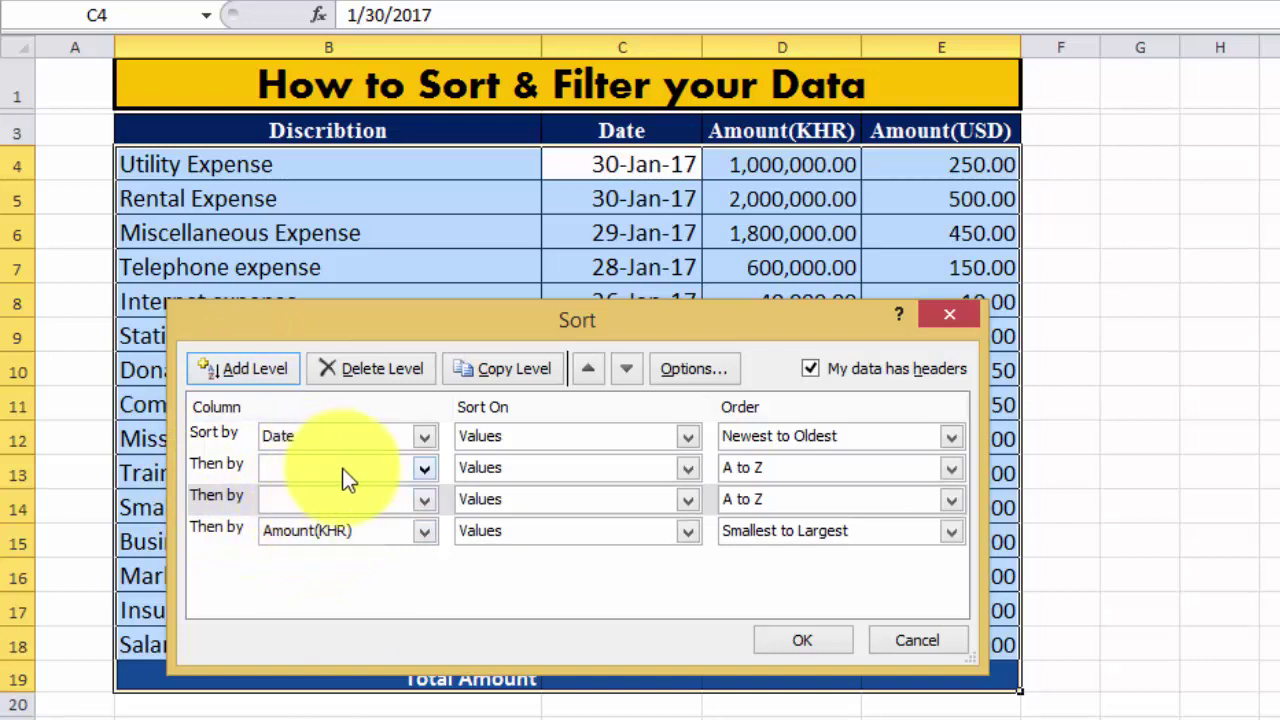
left_click(223, 500)
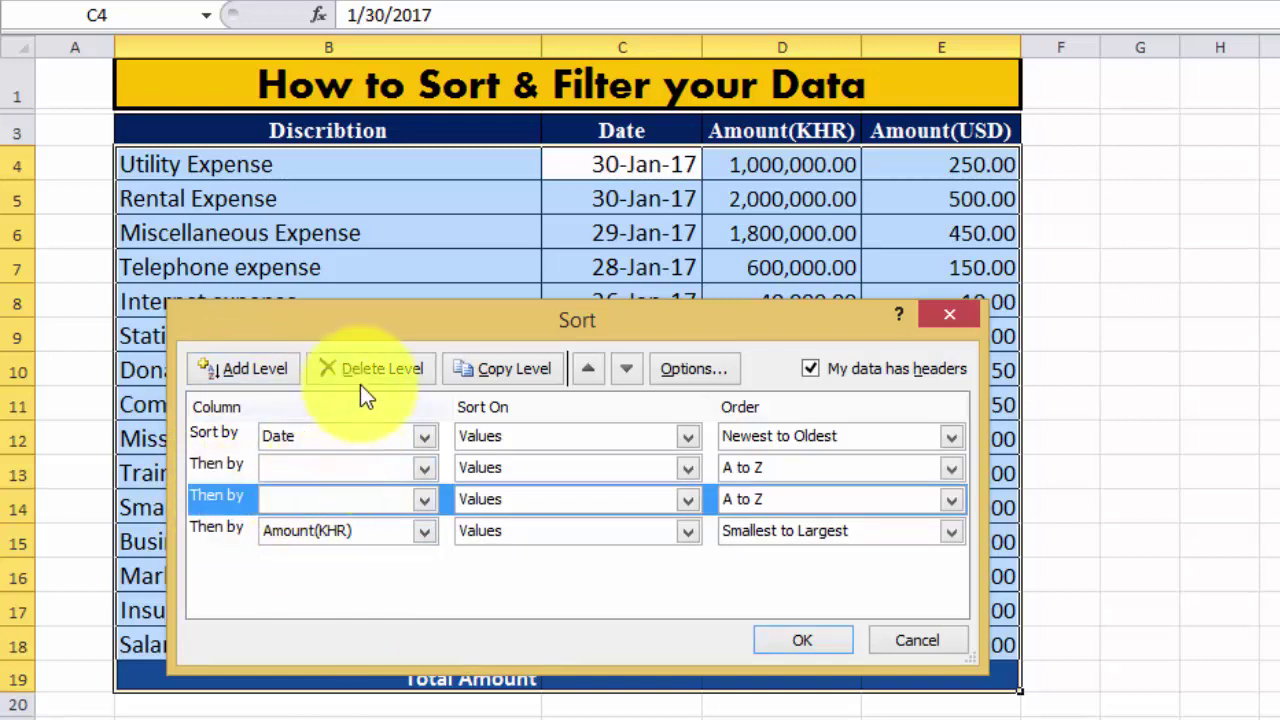
left_click(362, 372)
left_click(228, 472)
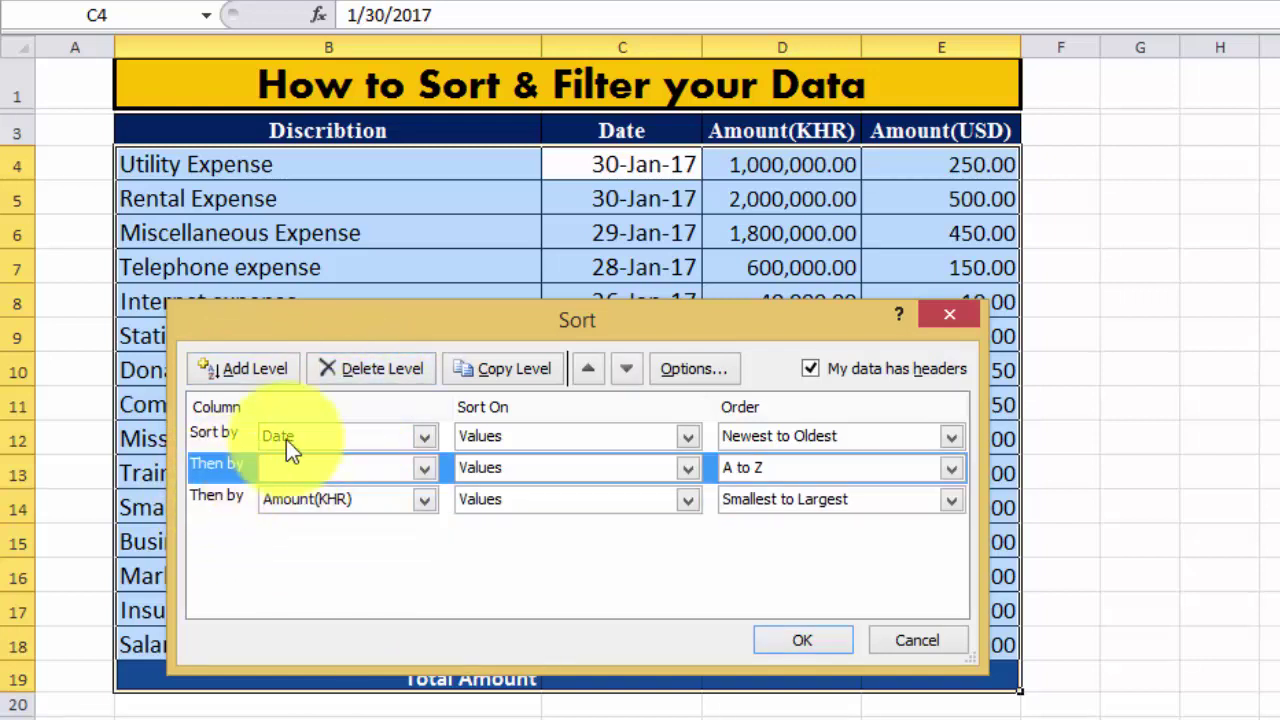
left_click(400, 366)
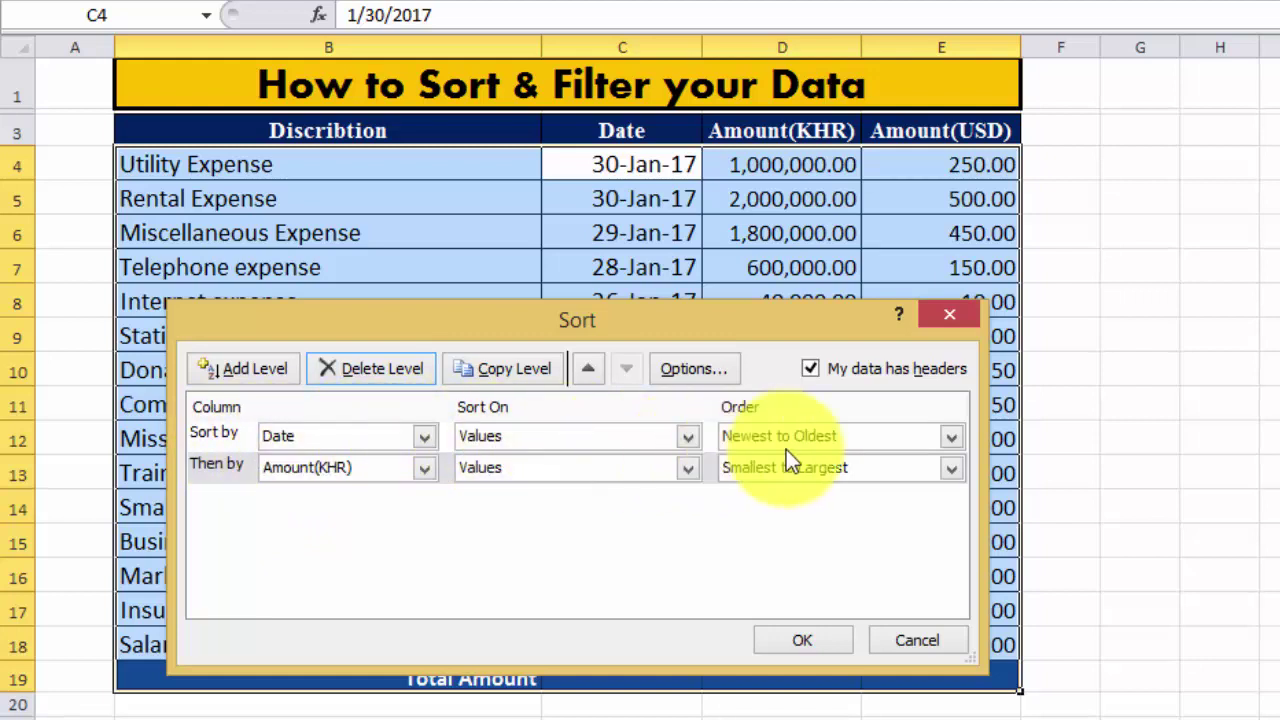
Set the Date level to Oldest to Newest and apply the Date-then-Amount(KHR) sort.
left_click(951, 436)
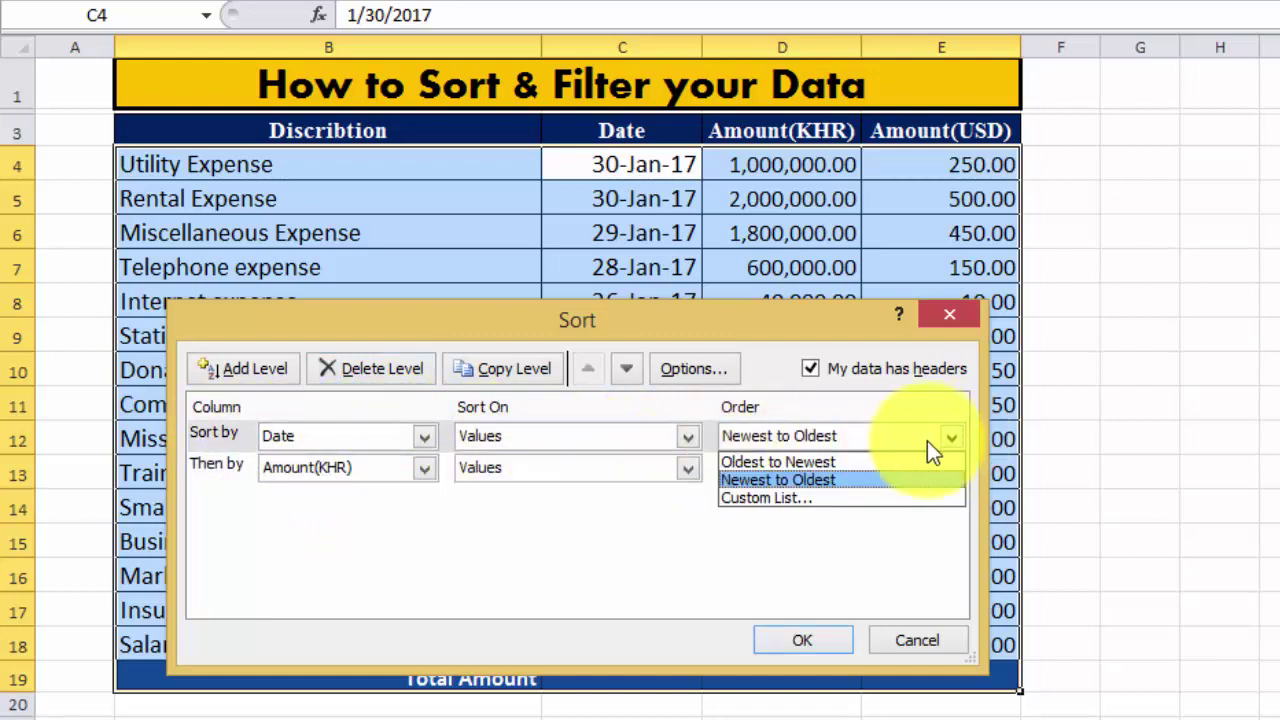
left_click(750, 461)
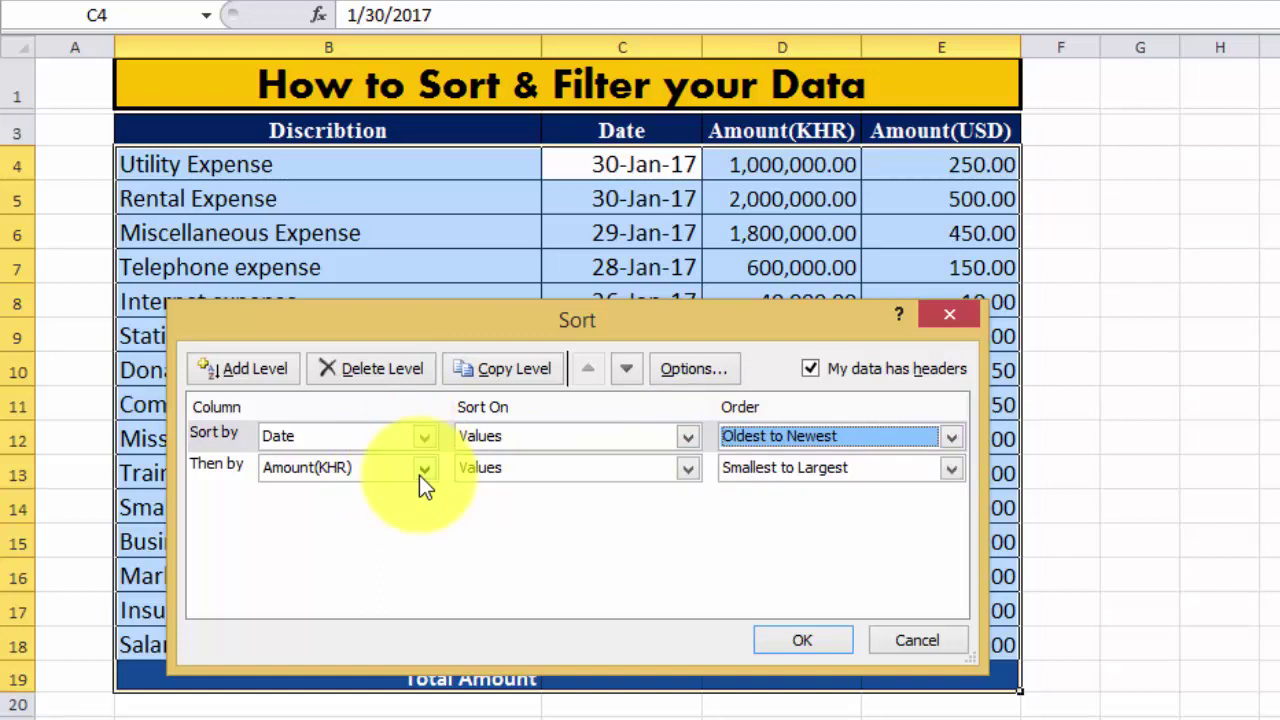
left_click(817, 645)
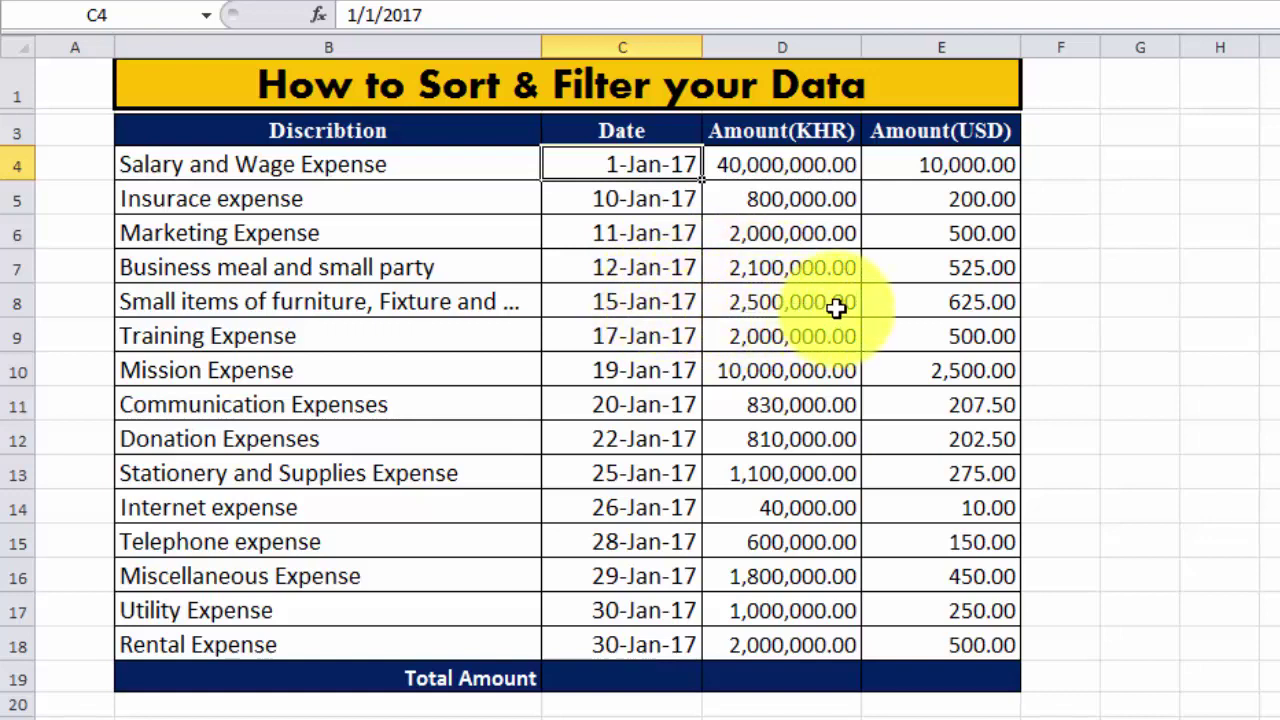
left_click_drag(780, 166, 741, 636)
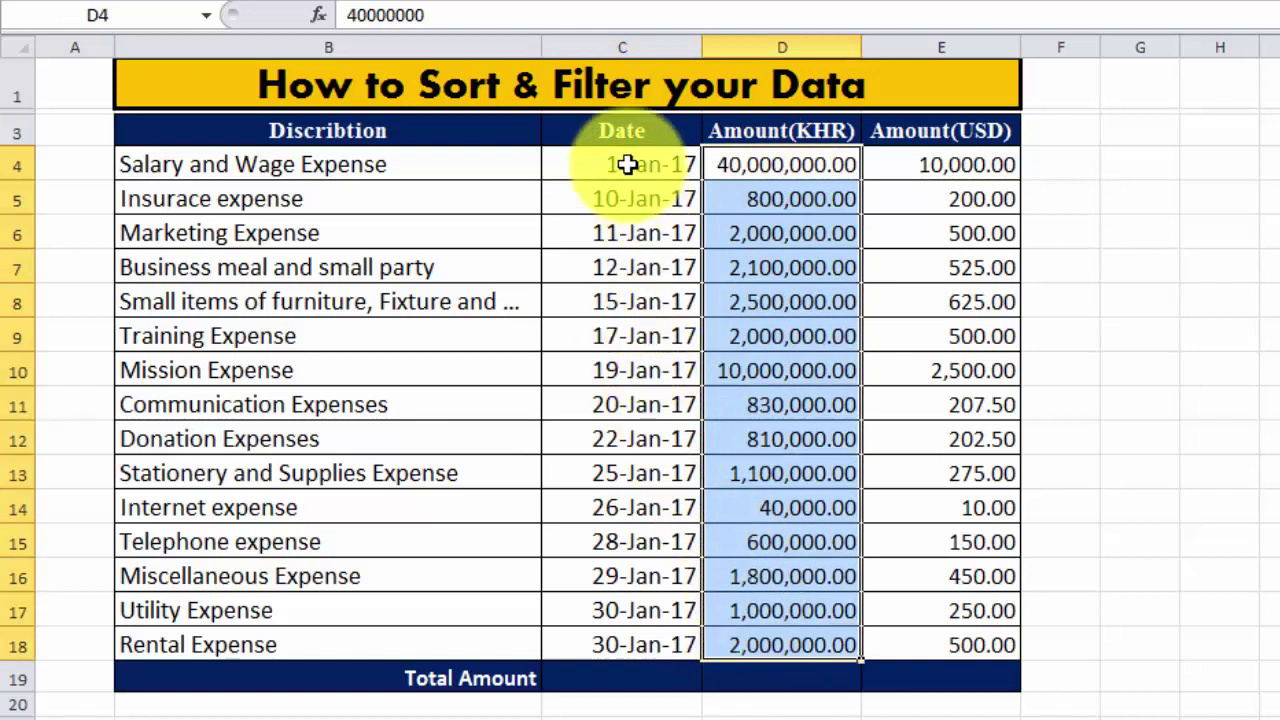
left_click_drag(627, 164, 604, 637)
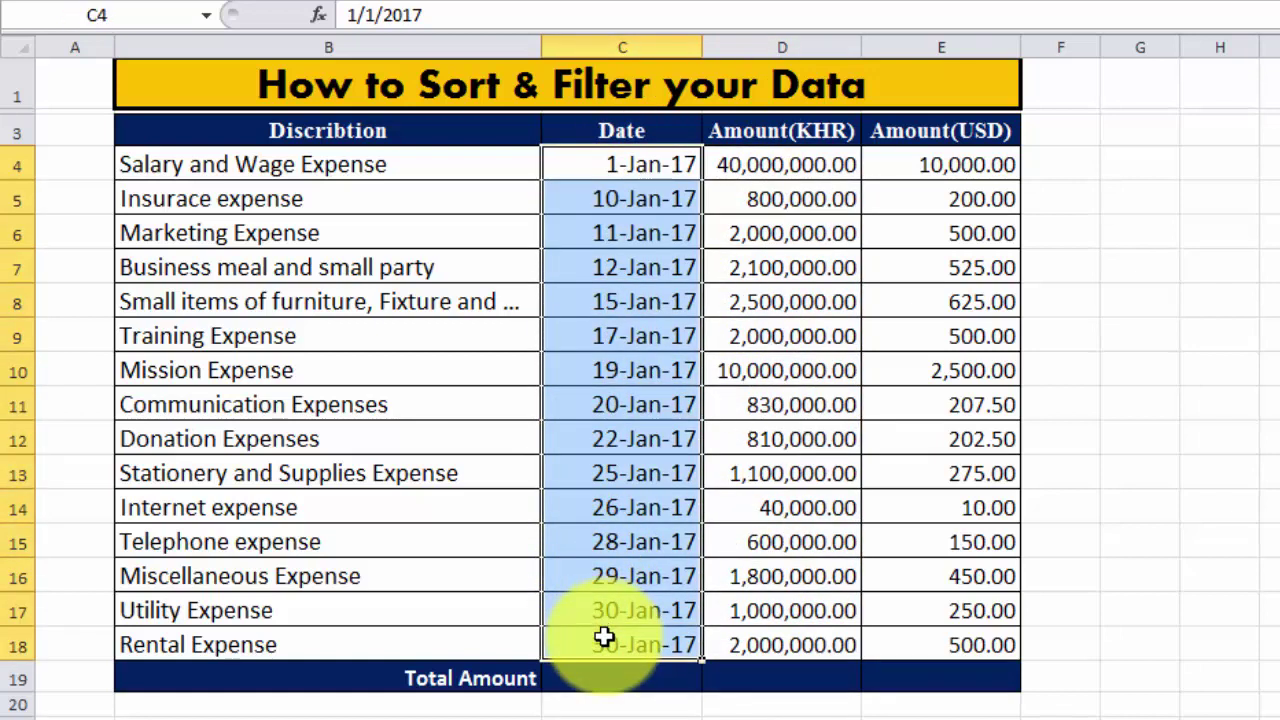